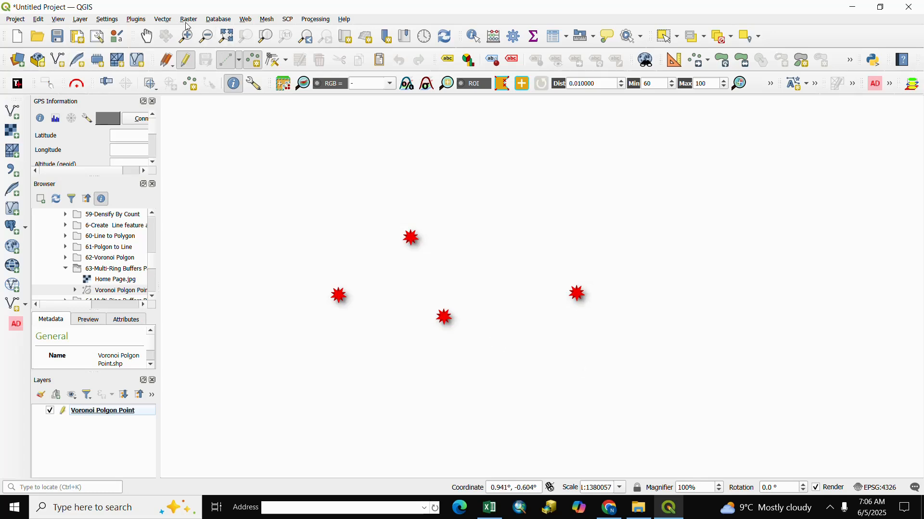
# Search the plugin repository for "Buffer" and install the Multi Ring Buffer plugin.
pyautogui.click(136, 19)
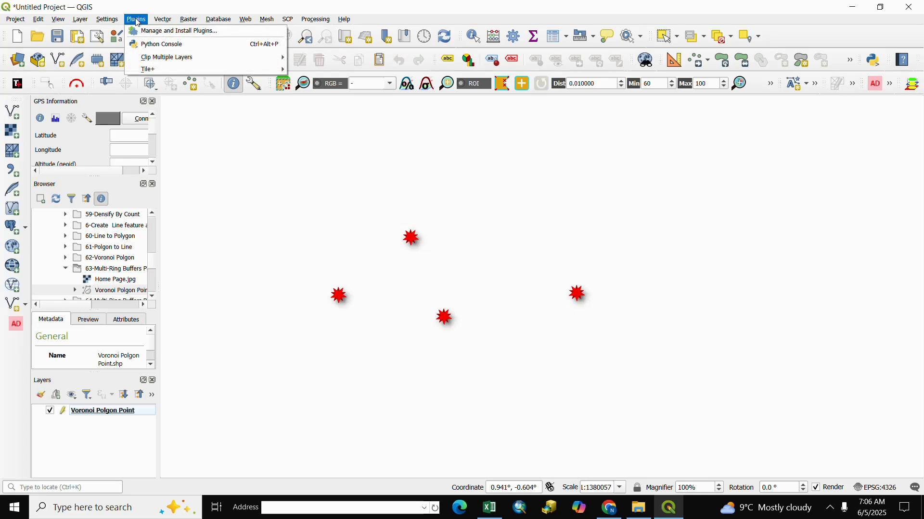
pyautogui.click(164, 32)
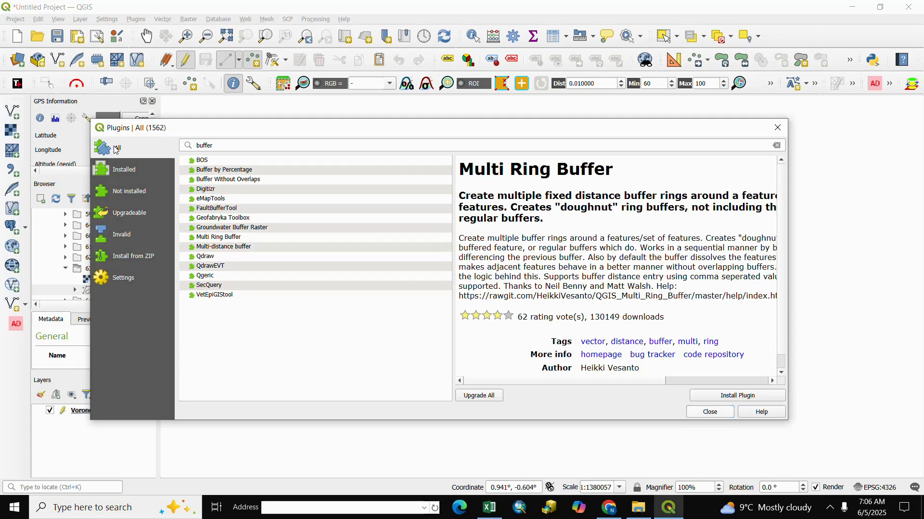
pyautogui.moveTo(214, 145); pyautogui.dragTo(196, 145)
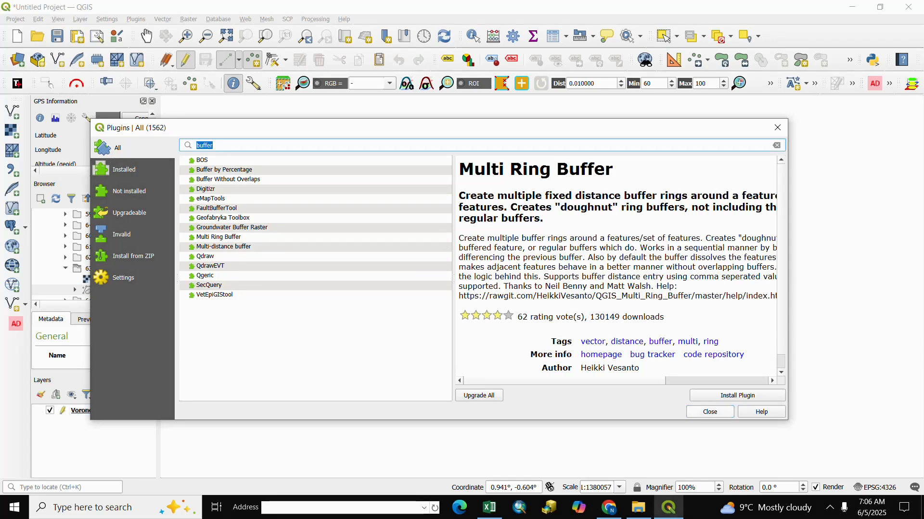
pyautogui.write('Buff')
pyautogui.click(209, 238)
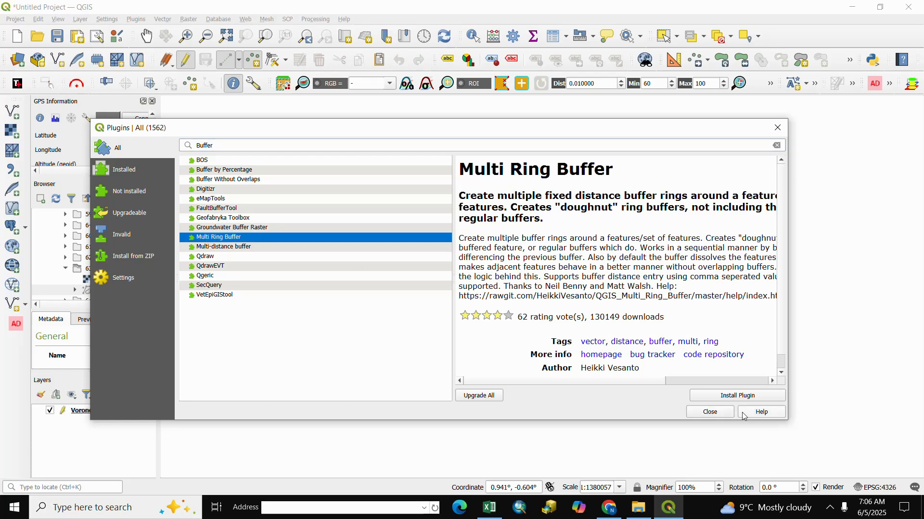
pyautogui.click(717, 397)
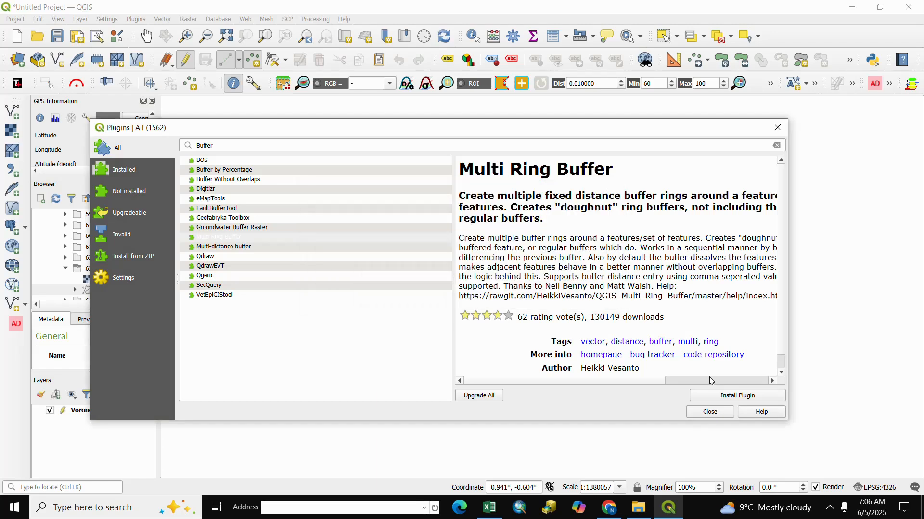
pyautogui.click(710, 412)
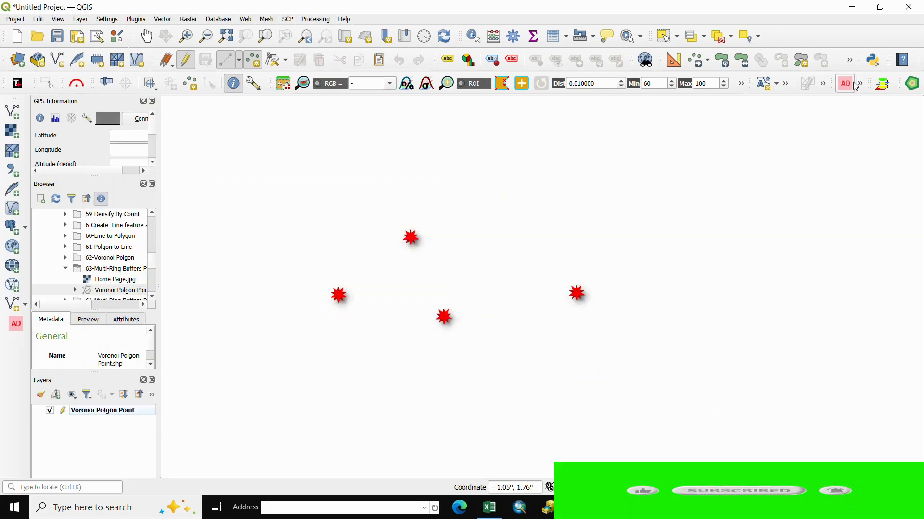
# Create a Multi Ring Buffer around the Voronoi Polgon Point layer with 5 rings, buffer distance 10 and features dissolved before buffering.
pyautogui.moveTo(878, 85)
pyautogui.mouseDown()
pyautogui.moveTo(680, 177)
pyautogui.moveTo(623, 175)
pyautogui.moveTo(768, 137)
pyautogui.moveTo(884, 86)
pyautogui.mouseUp()
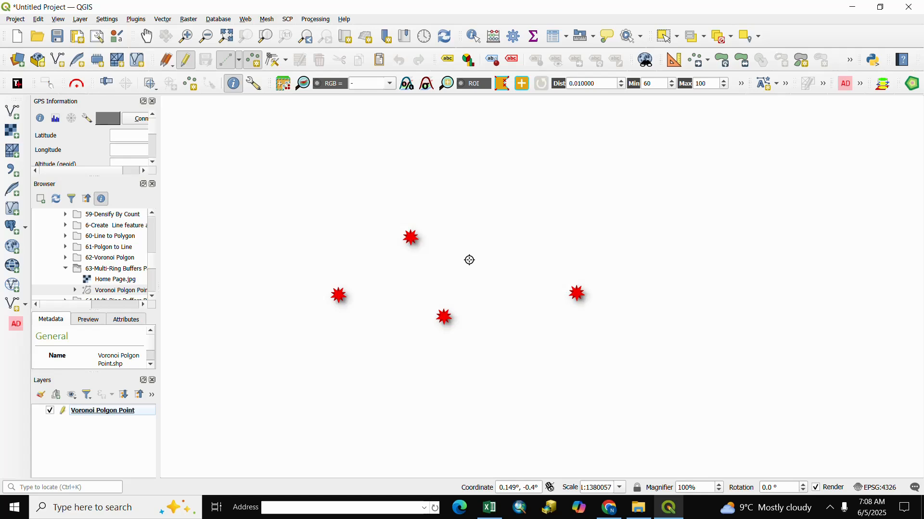
pyautogui.click(912, 85)
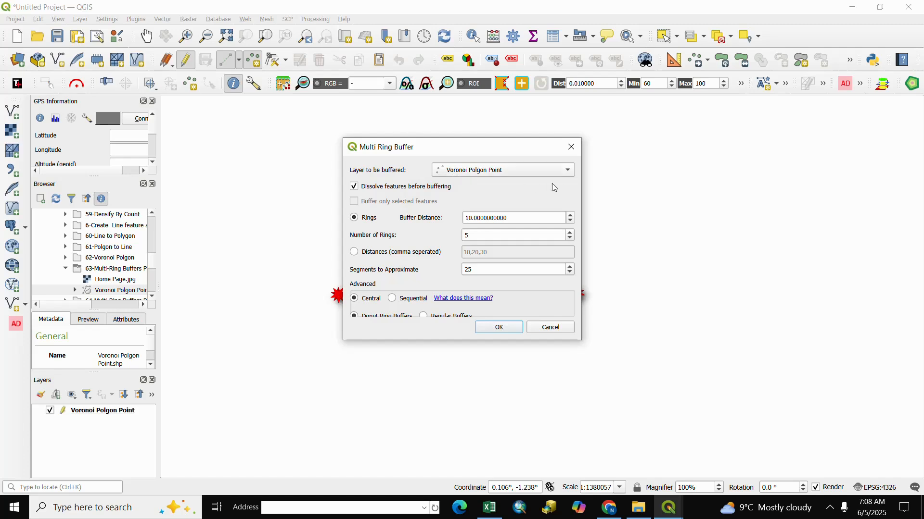
pyautogui.click(566, 175)
pyautogui.click(482, 172)
pyautogui.doubleClick(475, 217)
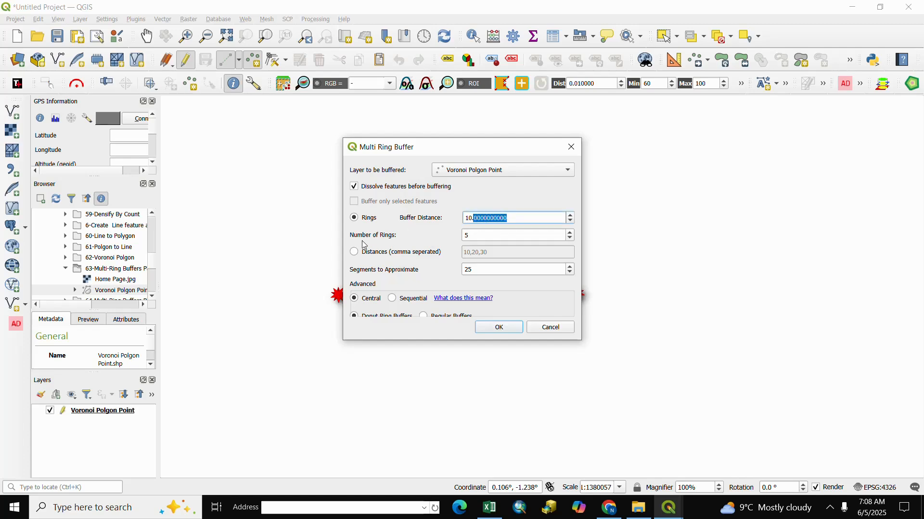
pyautogui.click(485, 240)
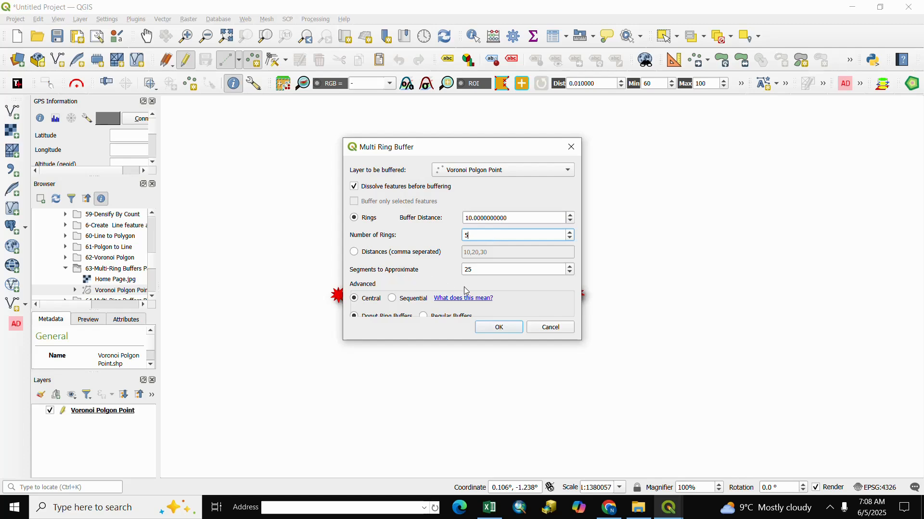
pyautogui.moveTo(436, 155); pyautogui.dragTo(344, 25)
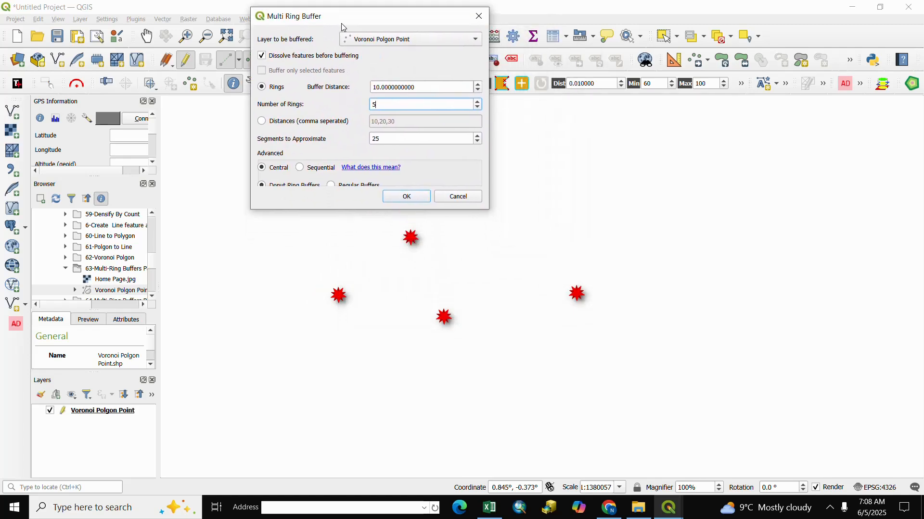
pyautogui.click(409, 197)
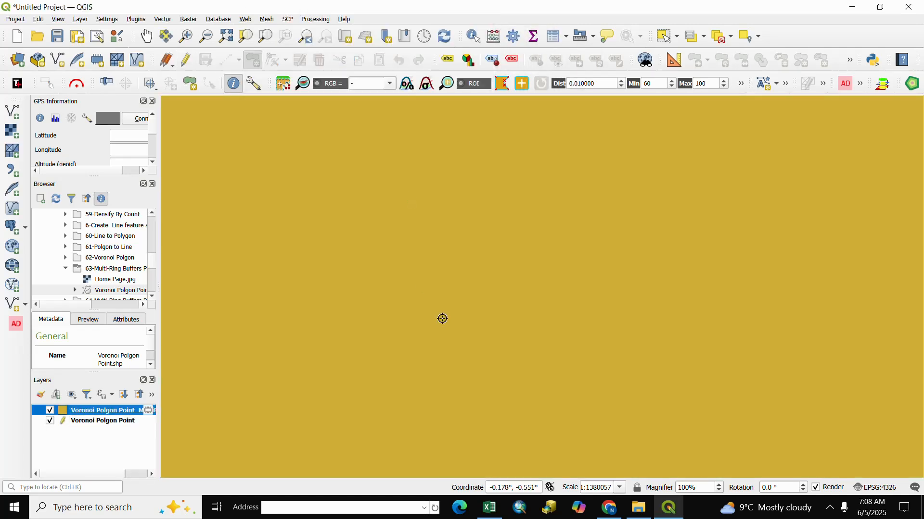
# Hide the original Voronoi Polgon Point layer so only the dissolved ring buffer is displayed.
pyautogui.scroll(-3, 442, 309)
pyautogui.scroll(-2, 442, 309)
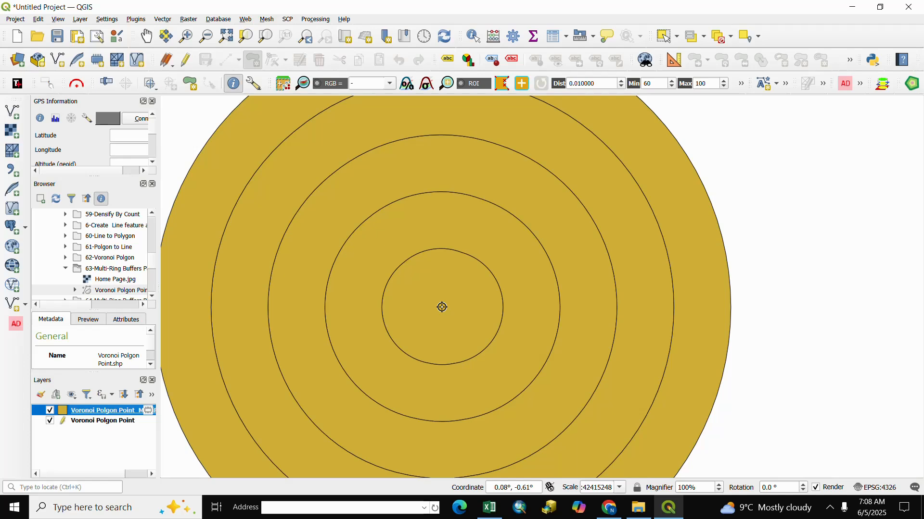
pyautogui.scroll(-1, 442, 307)
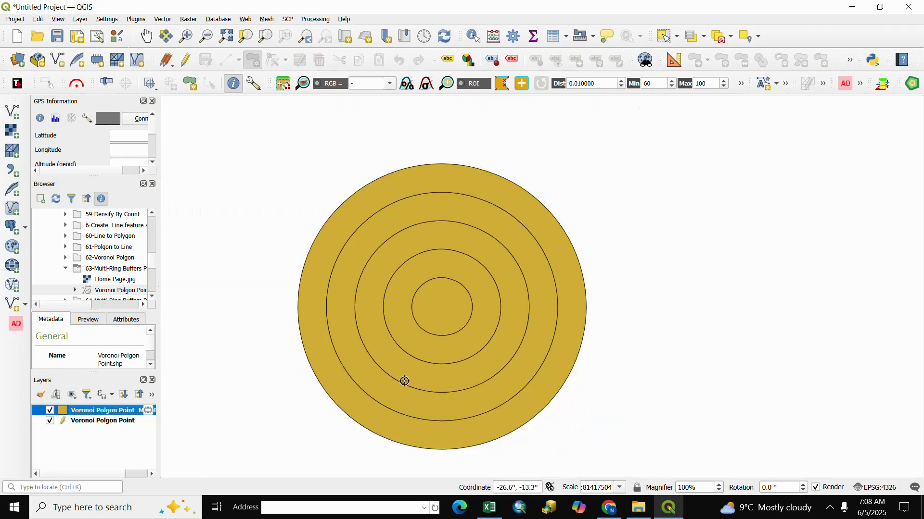
pyautogui.click(50, 422)
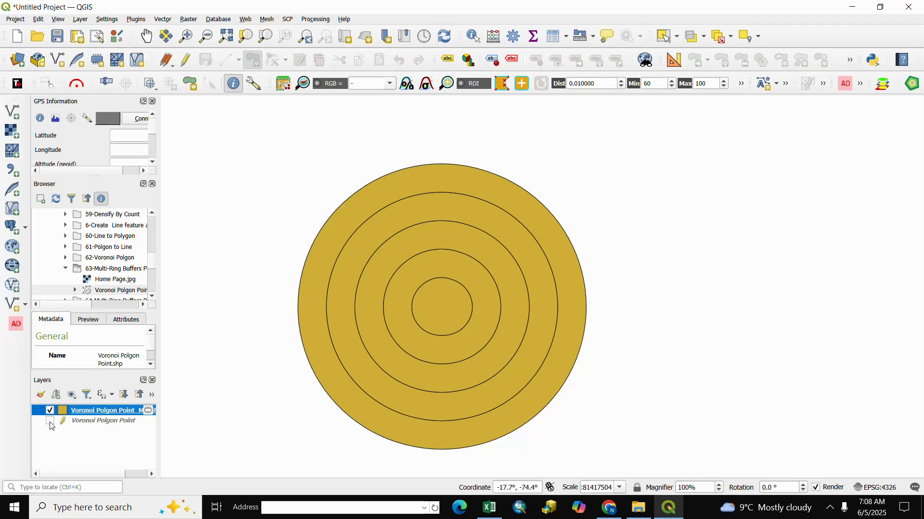
# Examine the dissolved buffer's attribute table by highlighting each ring on the map in turn, from distance 10 to 50.
pyautogui.rightClick(102, 415)
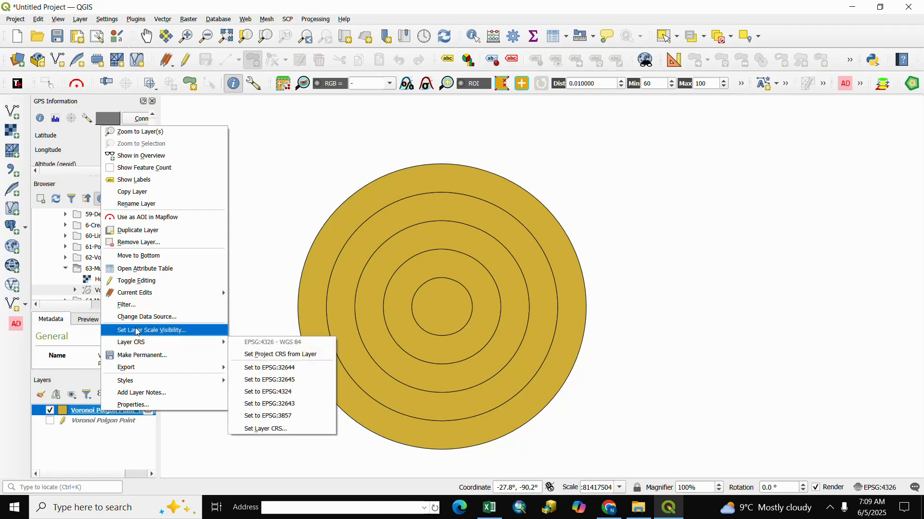
pyautogui.click(136, 271)
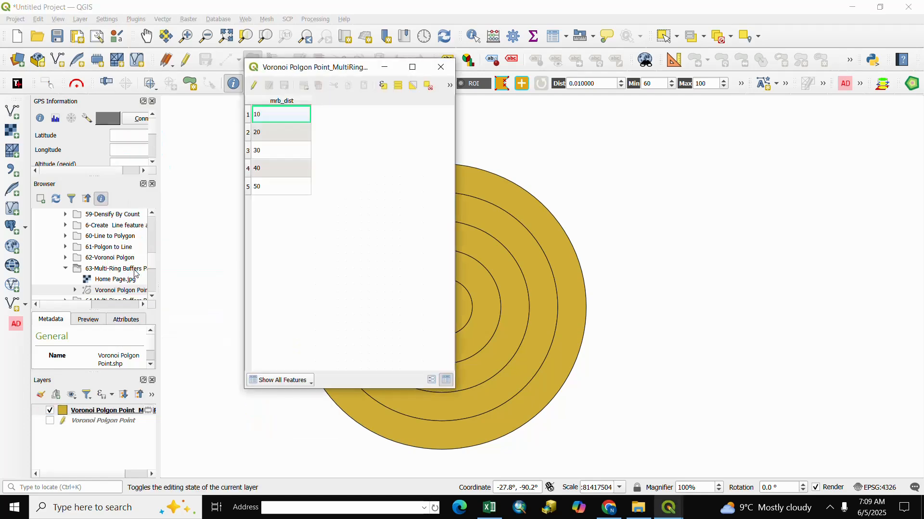
pyautogui.moveTo(320, 65); pyautogui.dragTo(711, 63)
pyautogui.click(639, 113)
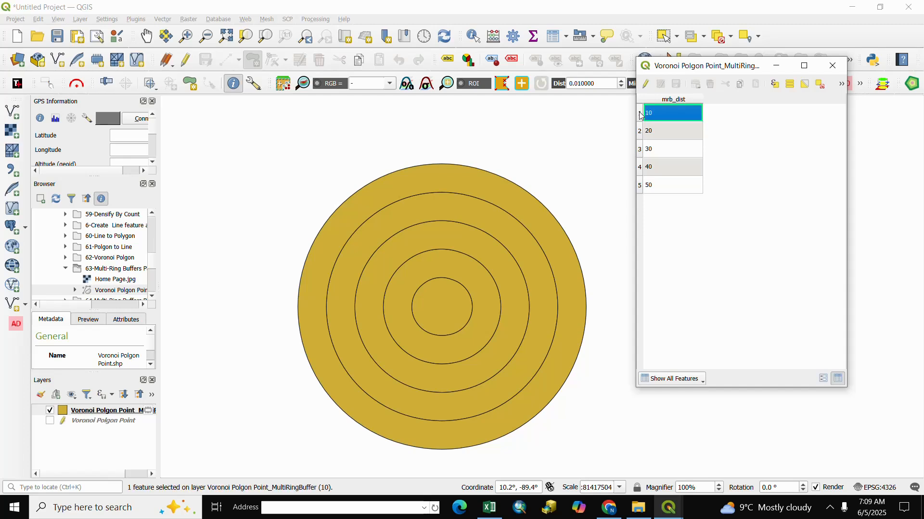
pyautogui.click(642, 132)
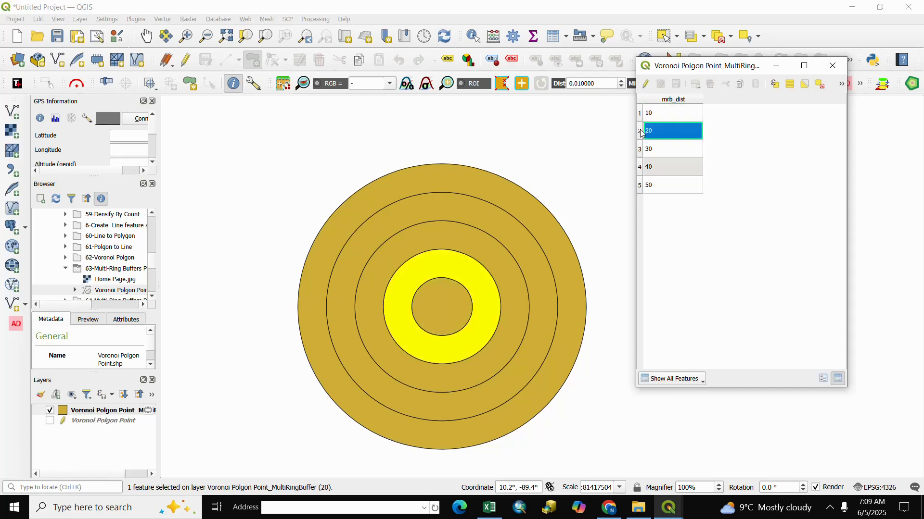
pyautogui.click(641, 152)
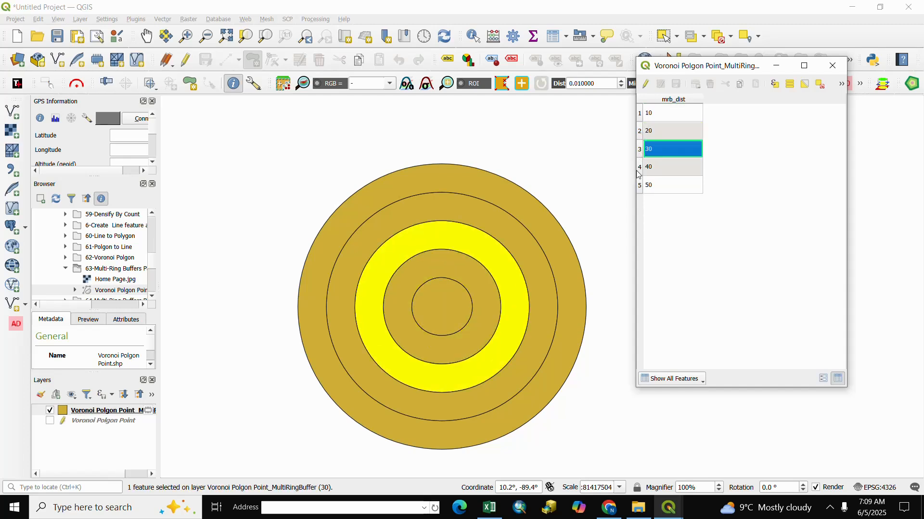
pyautogui.click(639, 168)
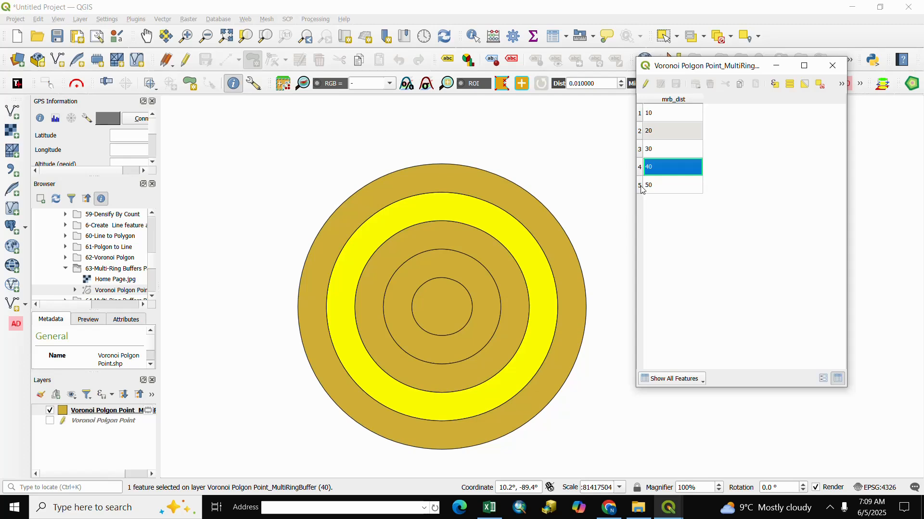
pyautogui.click(642, 187)
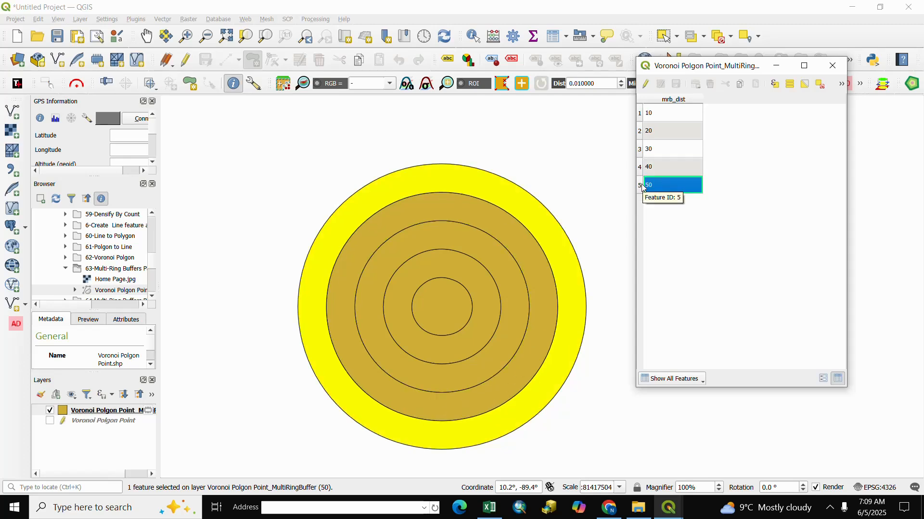
pyautogui.click(833, 70)
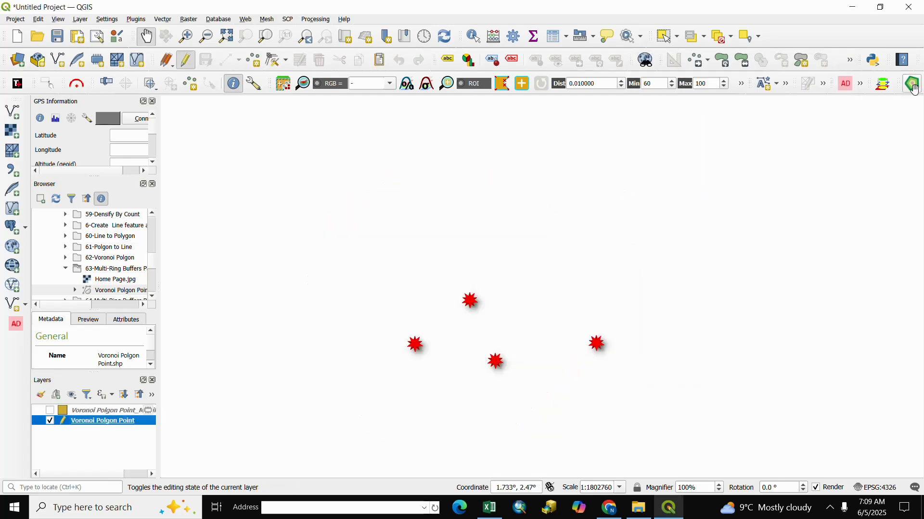
# Create a second Multi Ring Buffer of the points with 5 rings at distance 10, without dissolving features before buffering.
pyautogui.click(912, 86)
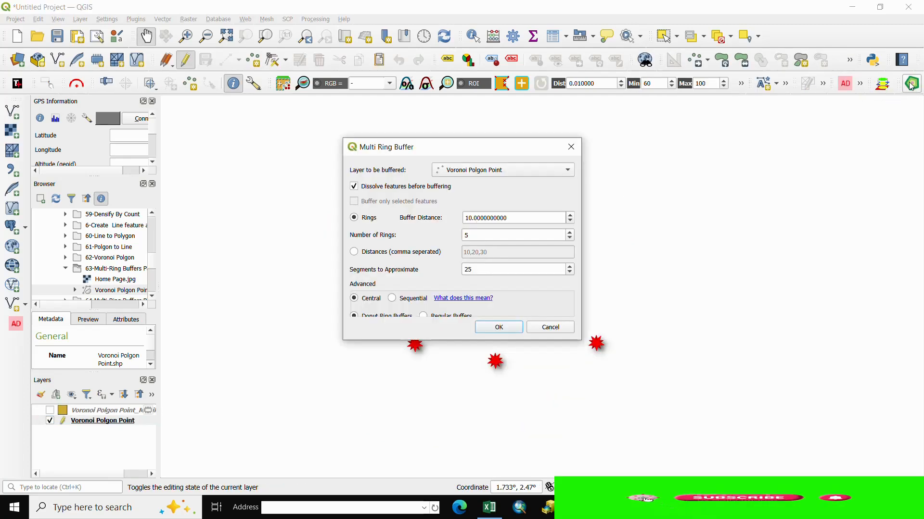
pyautogui.moveTo(466, 148); pyautogui.dragTo(485, 103)
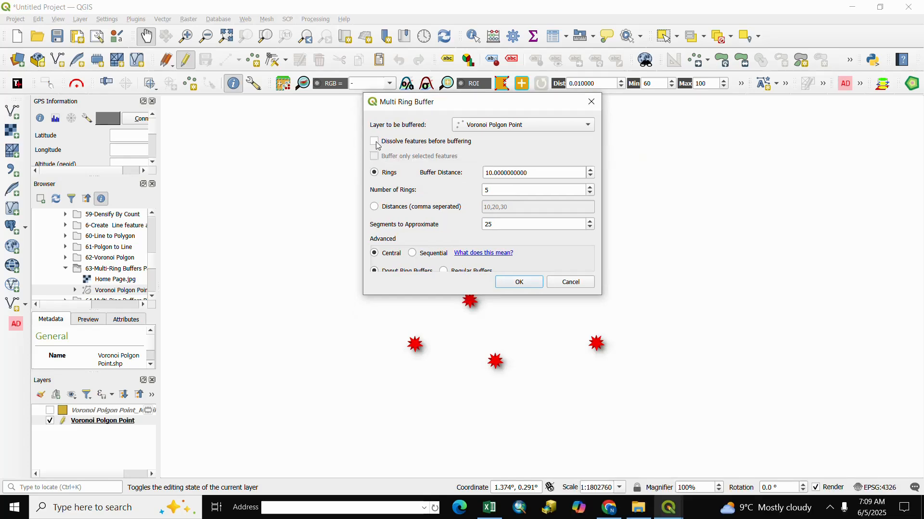
pyautogui.click(519, 282)
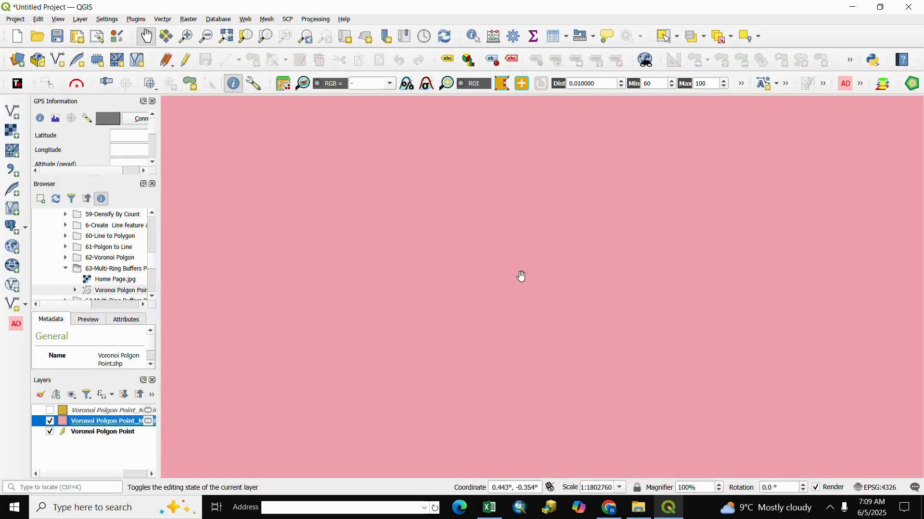
# Hide the Voronoi Polgon Point layer again, leaving only the undissolved ring buffer displayed.
pyautogui.scroll(-3, 489, 296)
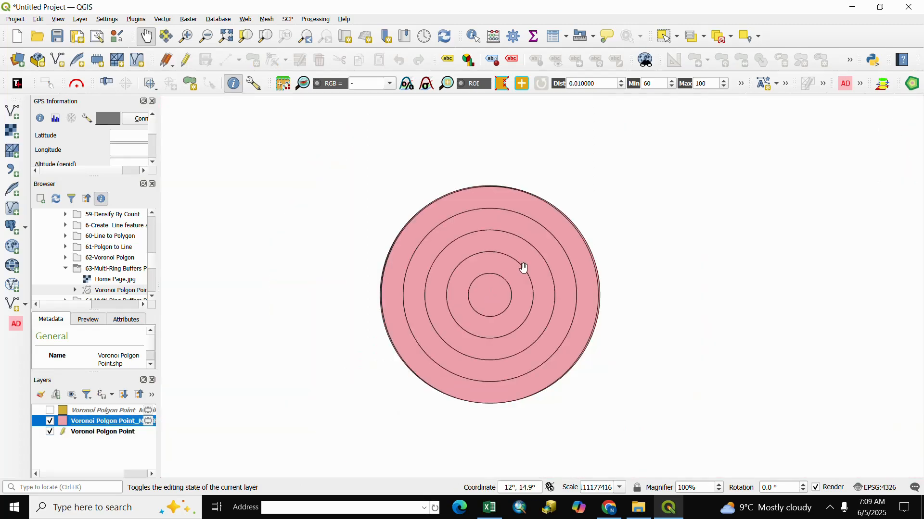
pyautogui.scroll(1, 523, 268)
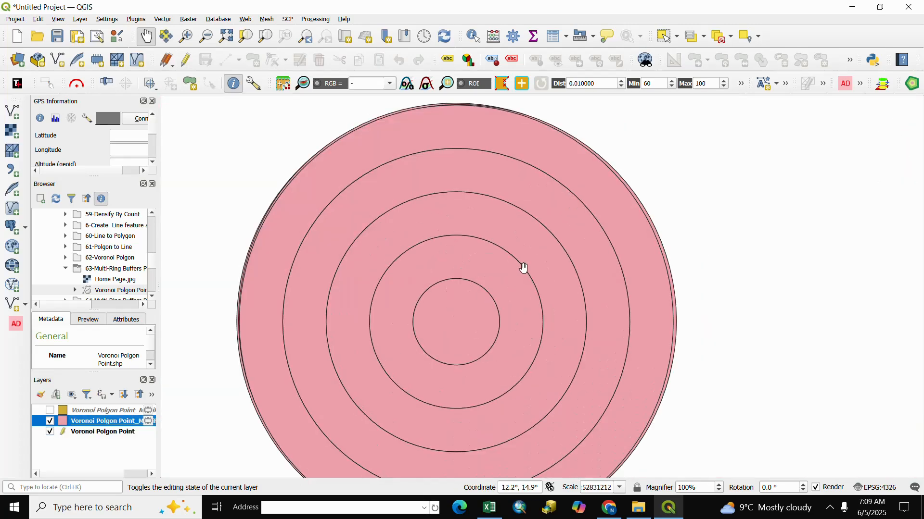
pyautogui.click(49, 432)
# Examine the undissolved ring buffer's attribute table by highlighting individual distance rings on the map, then close the table.
pyautogui.rightClick(99, 422)
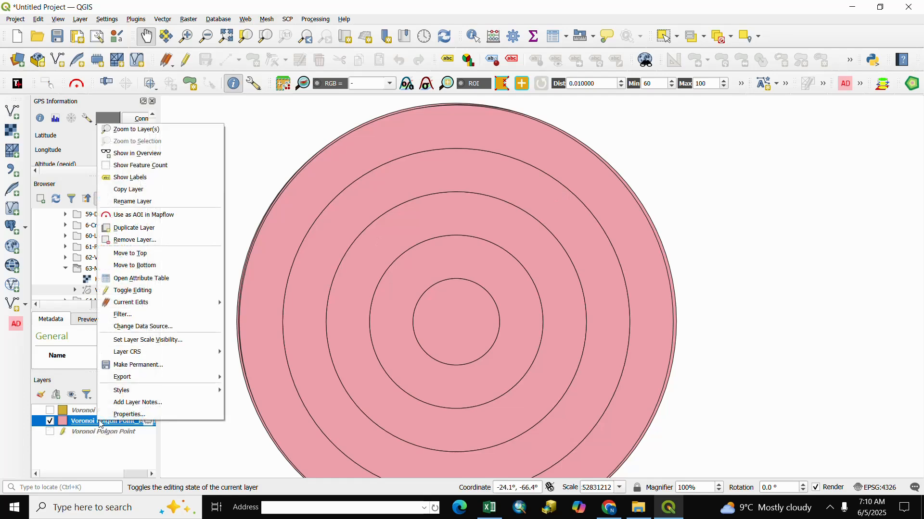
pyautogui.click(137, 282)
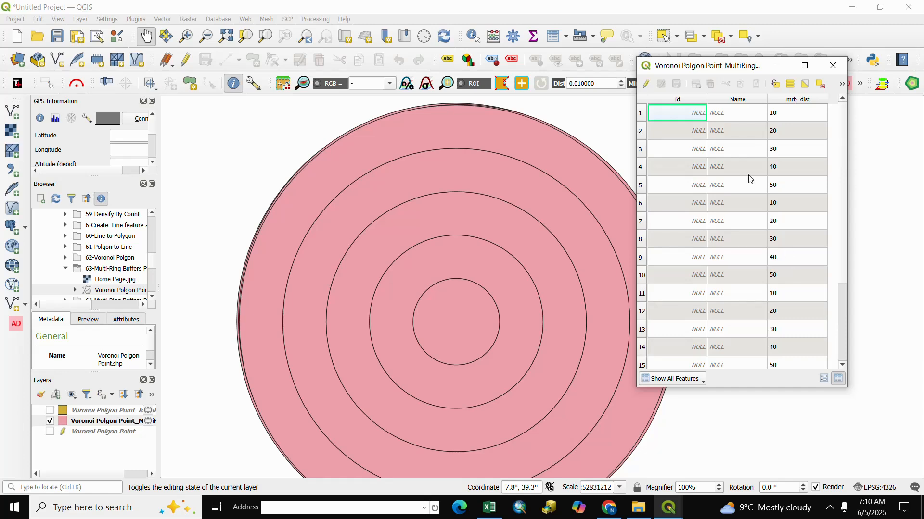
pyautogui.click(642, 115)
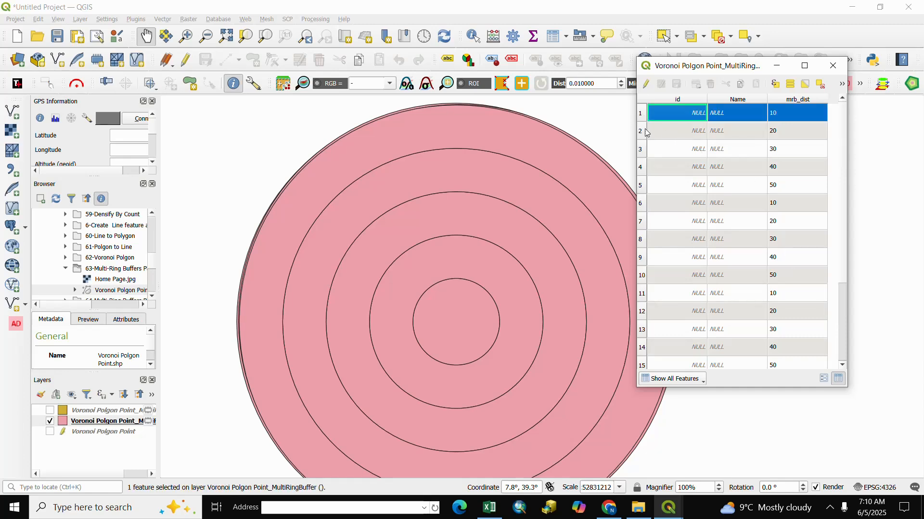
pyautogui.click(641, 203)
pyautogui.click(642, 222)
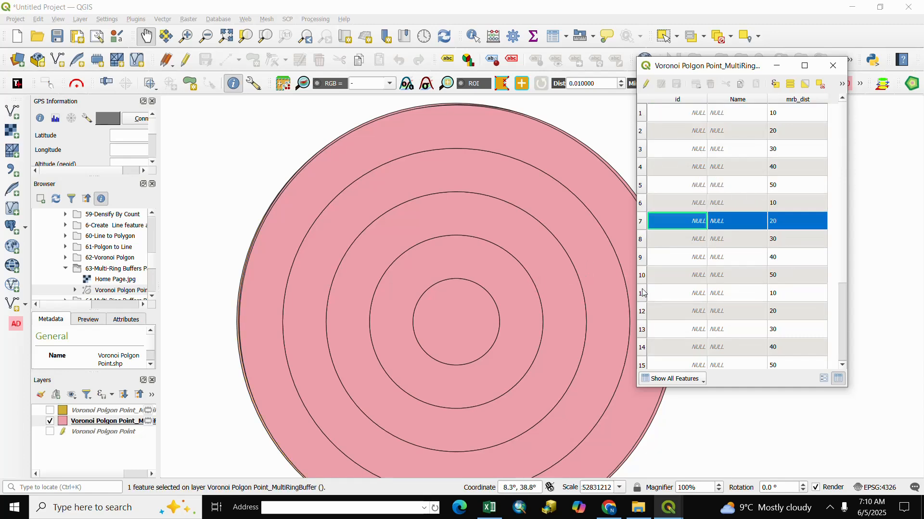
pyautogui.keyDown('shift'); pyautogui.click(645, 243); pyautogui.keyUp('shift')
pyautogui.click(645, 259)
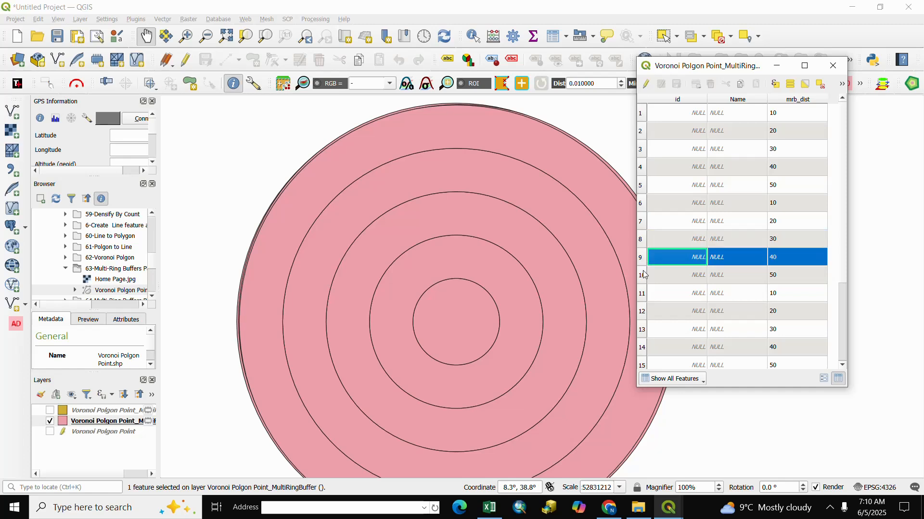
pyautogui.click(644, 276)
pyautogui.click(643, 291)
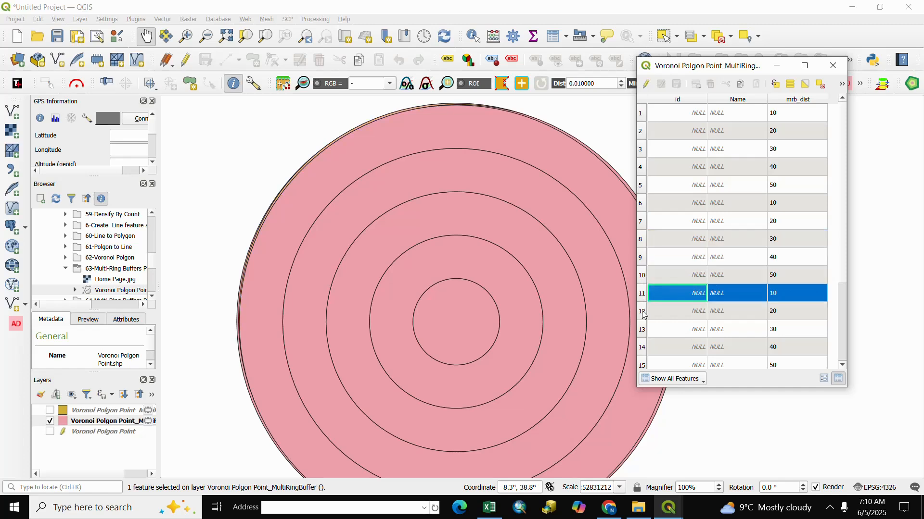
pyautogui.scroll(-2, 643, 313)
pyautogui.click(643, 362)
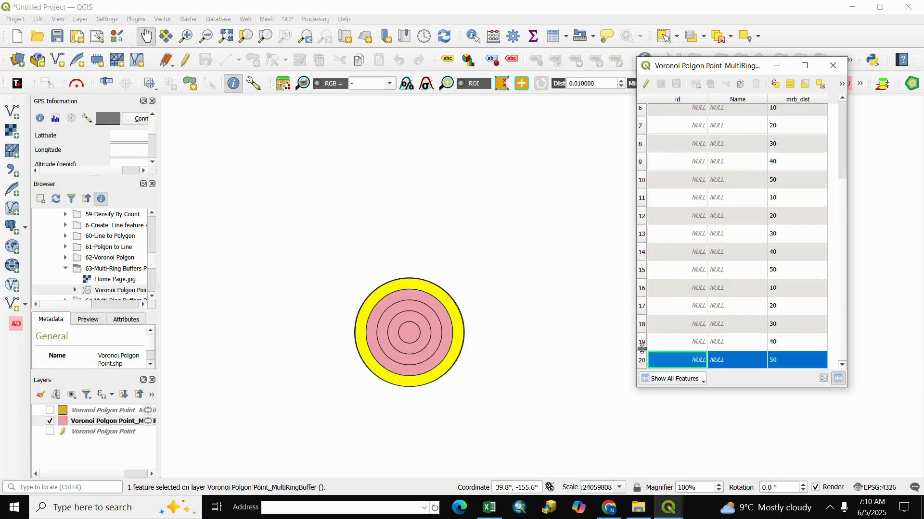
pyautogui.click(643, 343)
pyautogui.click(643, 329)
pyautogui.click(833, 66)
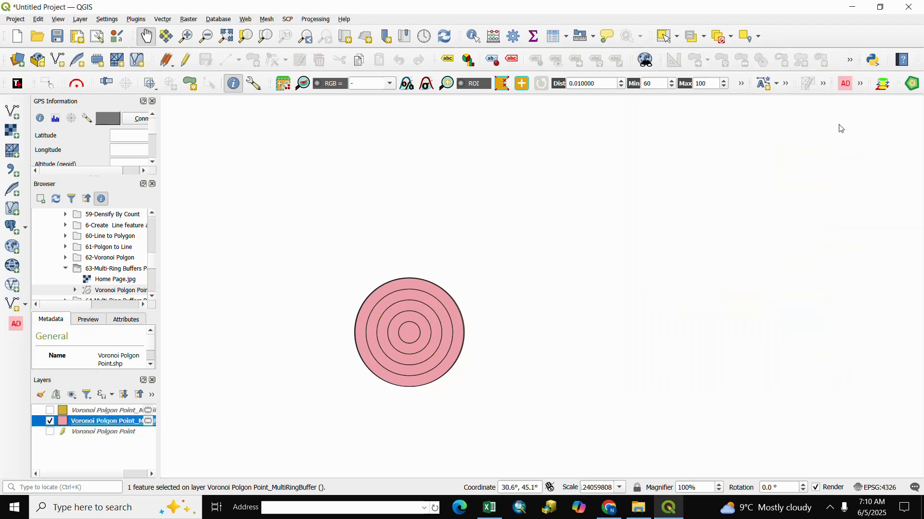
# Hide the undissolved ring buffer, show the Voronoi Polgon Point layer and zoom to its extent.
pyautogui.click(50, 422)
pyautogui.click(50, 432)
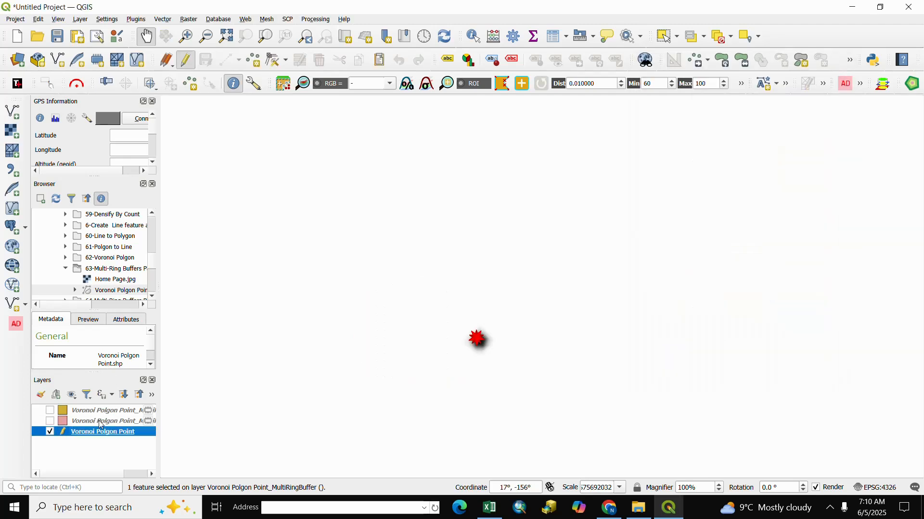
pyautogui.rightClick(97, 435)
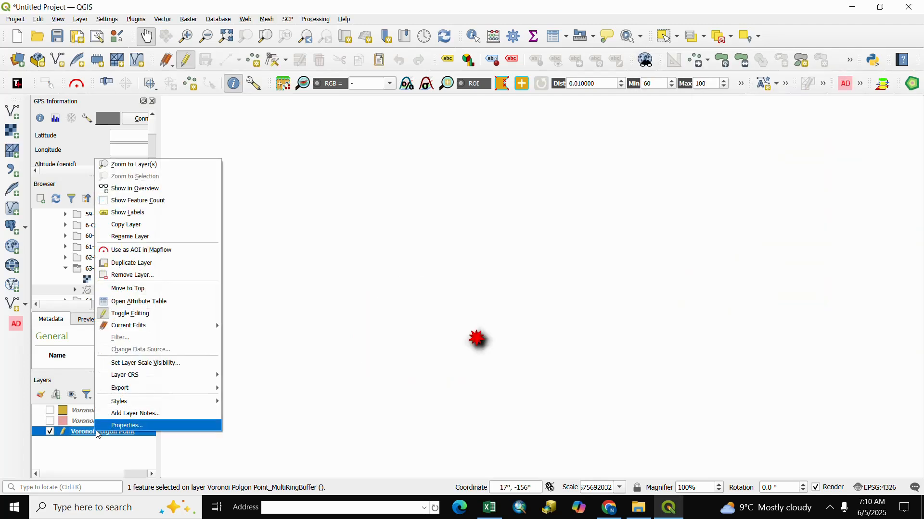
pyautogui.click(127, 165)
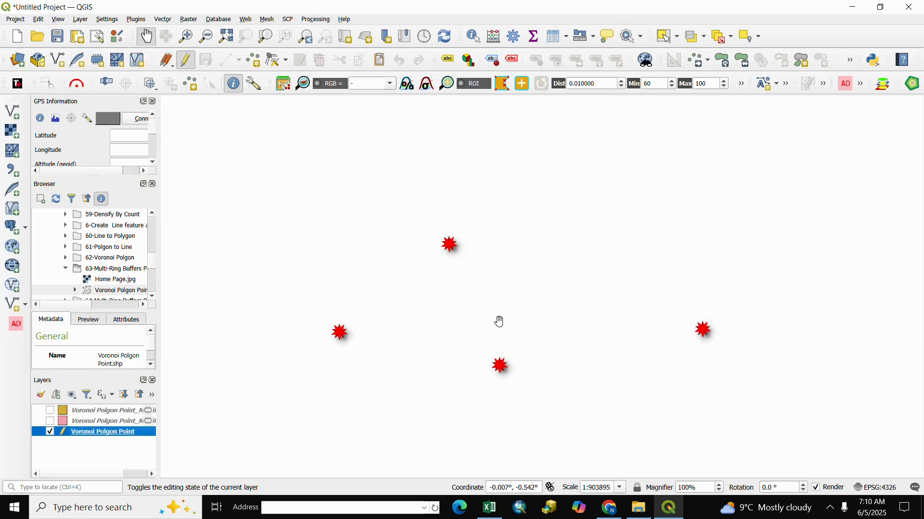
# Create a Multi Ring Buffer of Voronoi Polgon Point with 2 rings at distance 10, dissolving features before buffering.
pyautogui.click(915, 89)
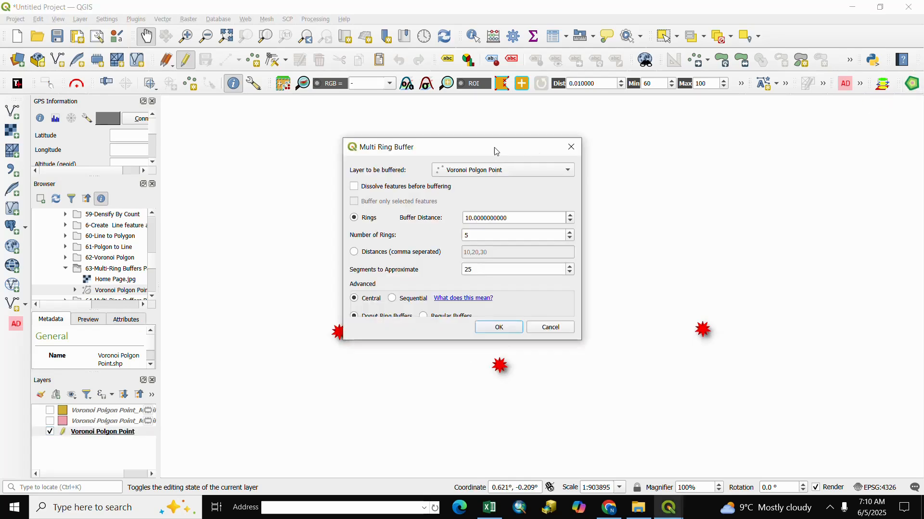
pyautogui.moveTo(495, 147); pyautogui.dragTo(719, 106)
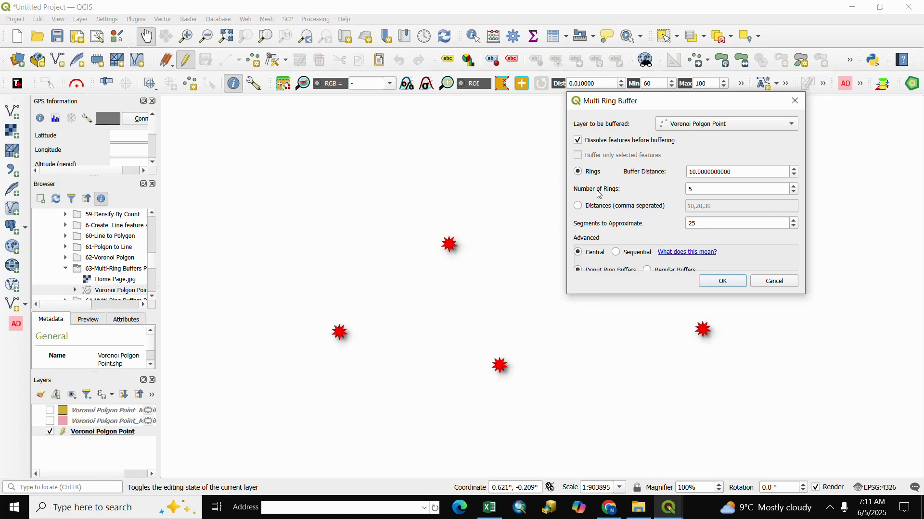
pyautogui.click(691, 190)
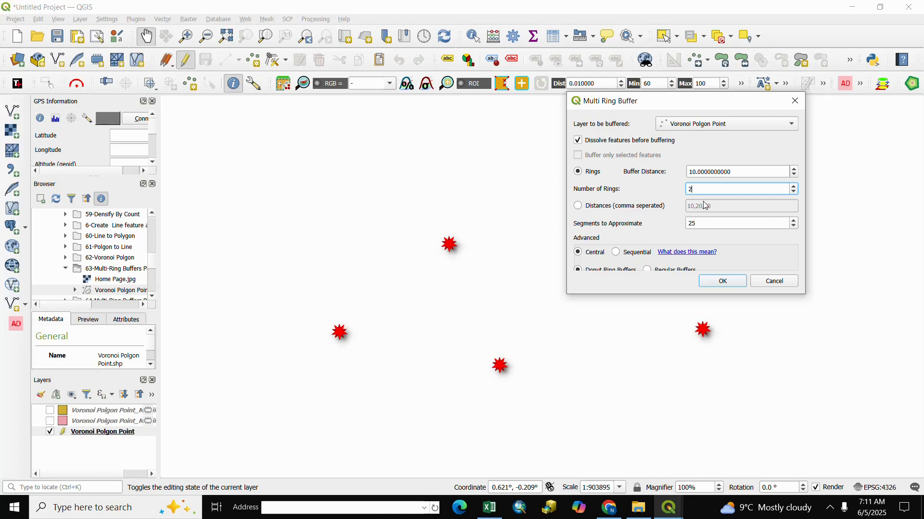
pyautogui.click(723, 282)
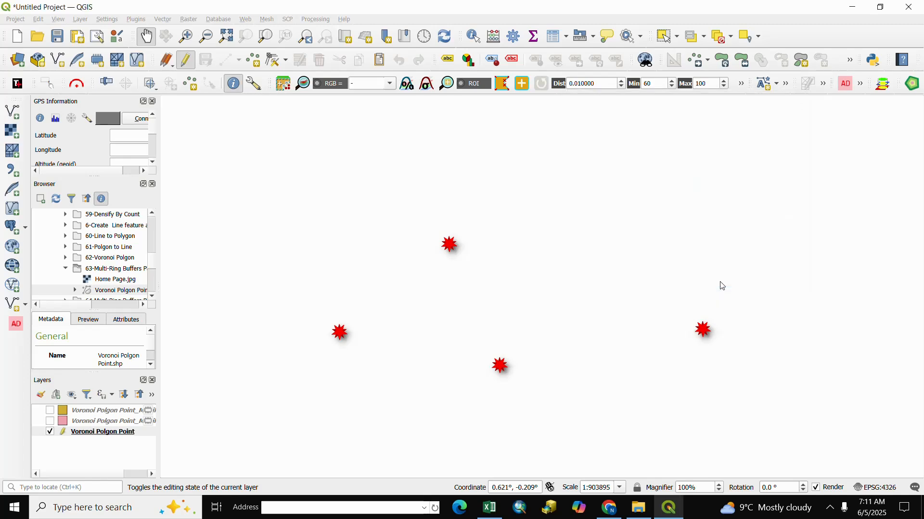
pyautogui.scroll(-5, 557, 292)
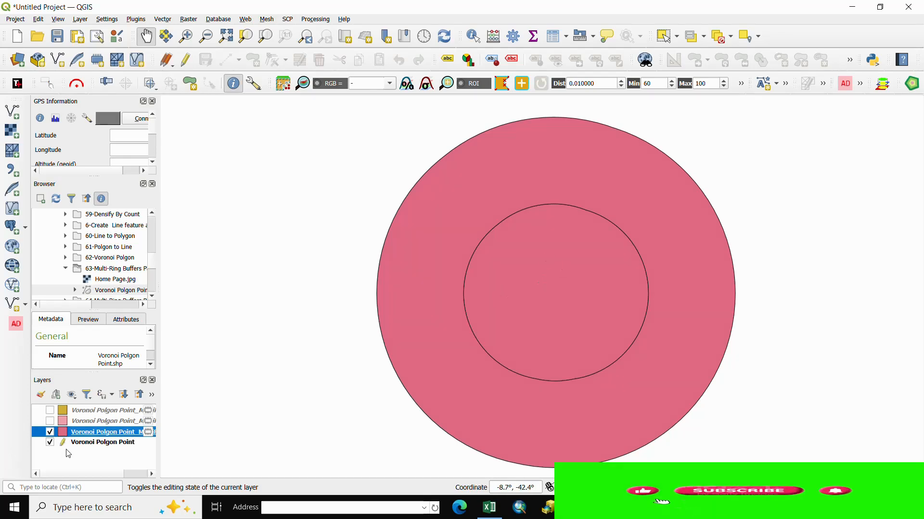
# Examine the two-ring buffer's attribute table by highlighting the distance 10 and 20 rings on the map.
pyautogui.rightClick(96, 432)
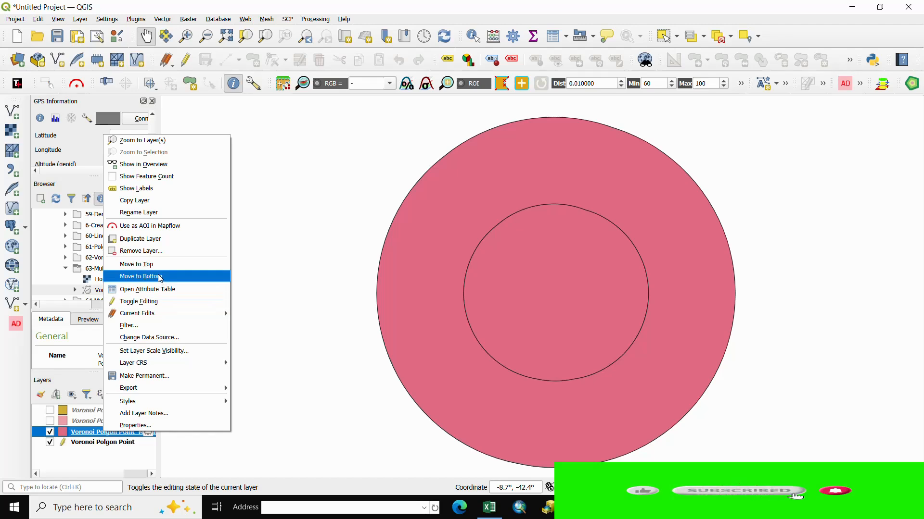
pyautogui.click(165, 289)
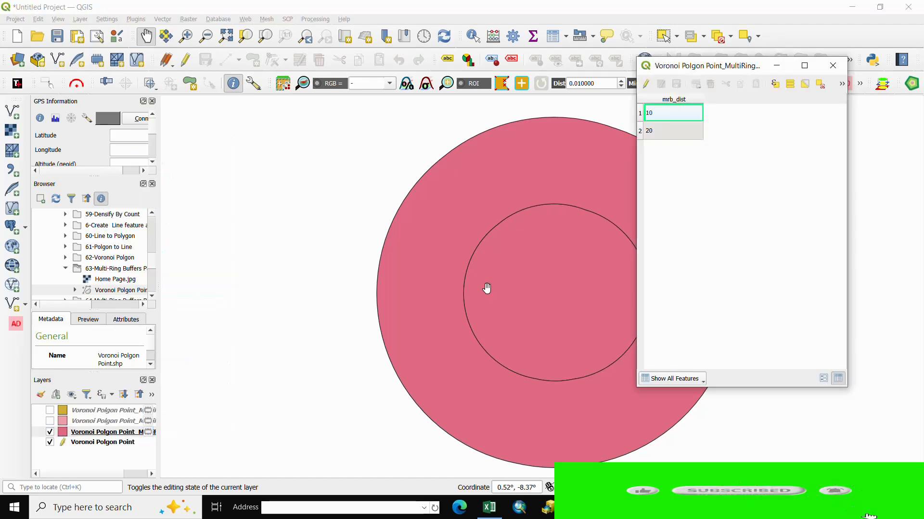
pyautogui.click(641, 114)
pyautogui.click(642, 130)
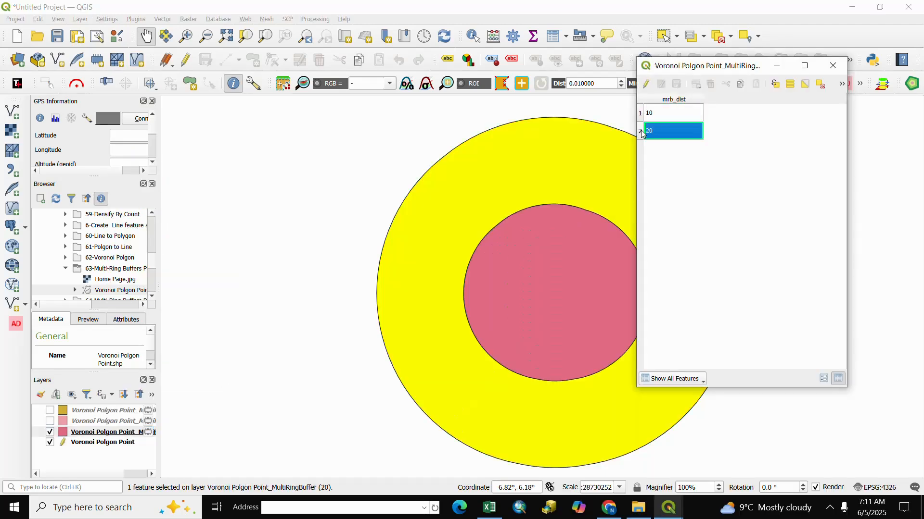
pyautogui.click(835, 67)
# Hide the two-ring dissolved buffer so that only the Voronoi Polgon Point features are displayed.
pyautogui.click(49, 432)
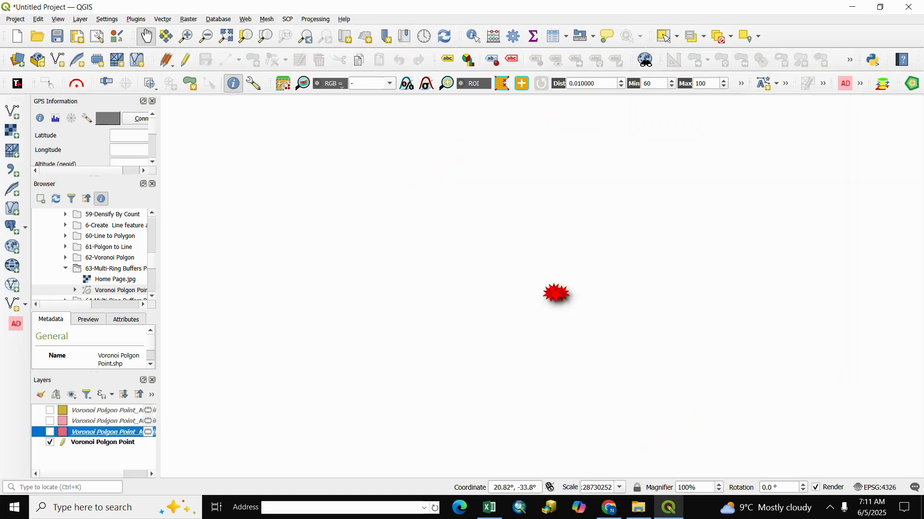
pyautogui.scroll(4, 559, 293)
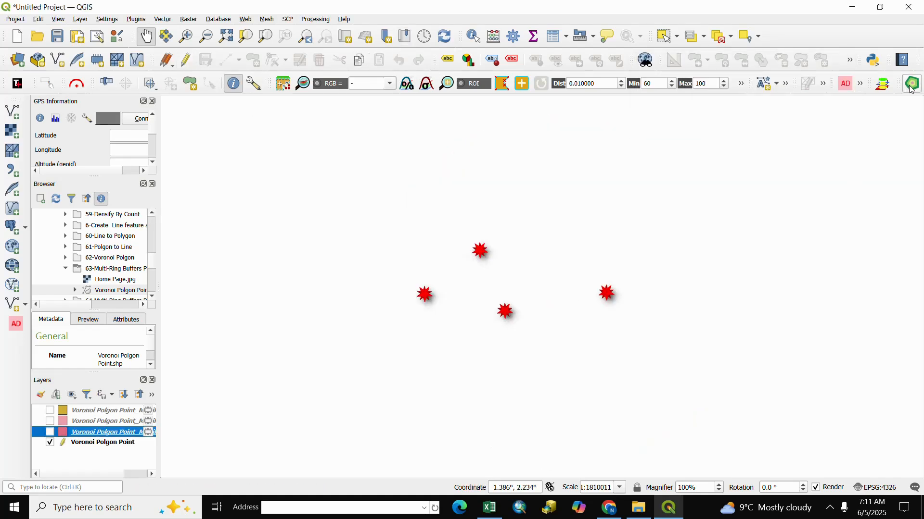
pyautogui.click(912, 85)
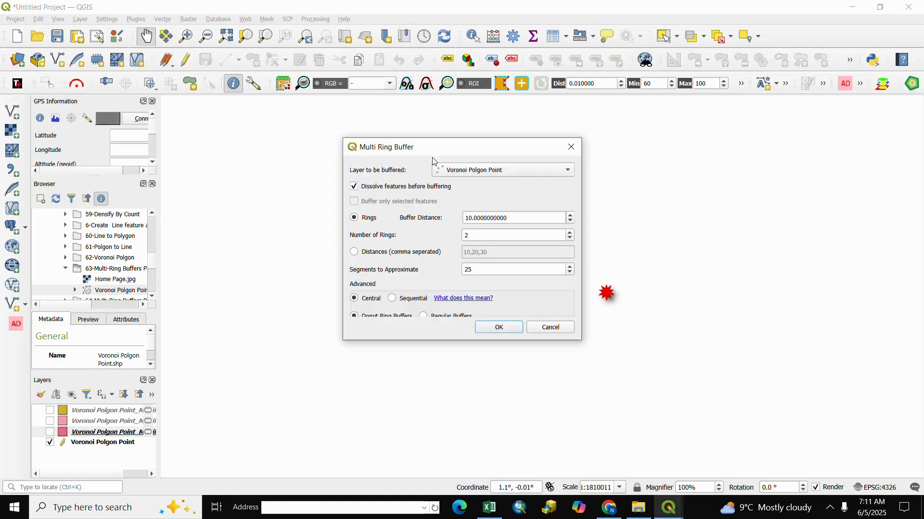
pyautogui.moveTo(422, 155); pyautogui.dragTo(713, 100)
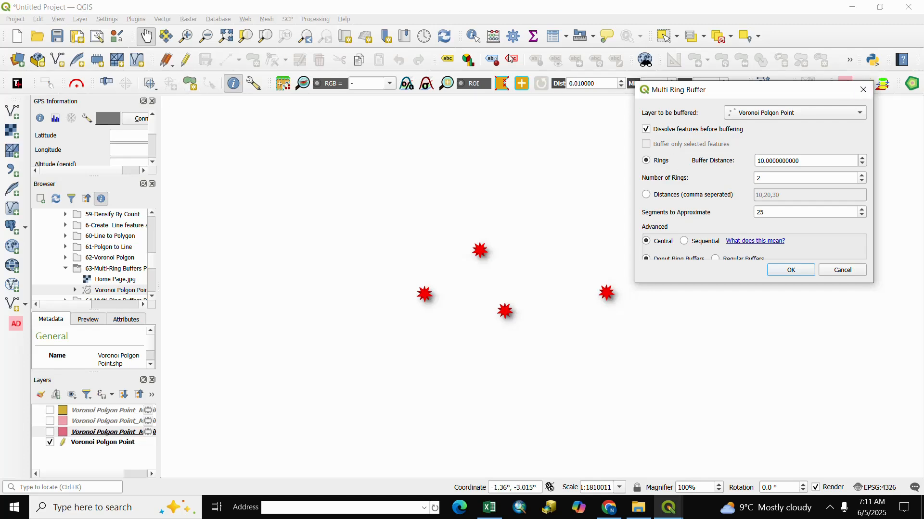
# Select the lowest of the four point features in the Voronoi Polgon Point layer.
pyautogui.click(89, 449)
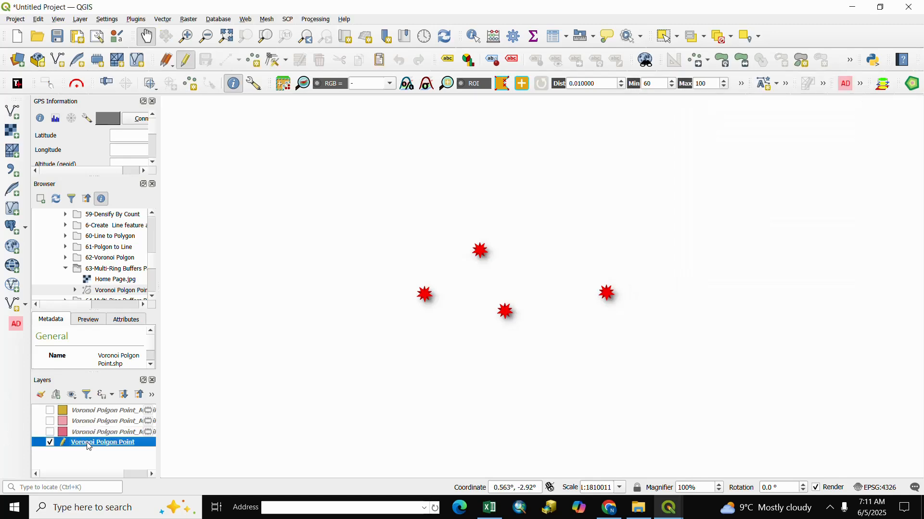
pyautogui.click(667, 37)
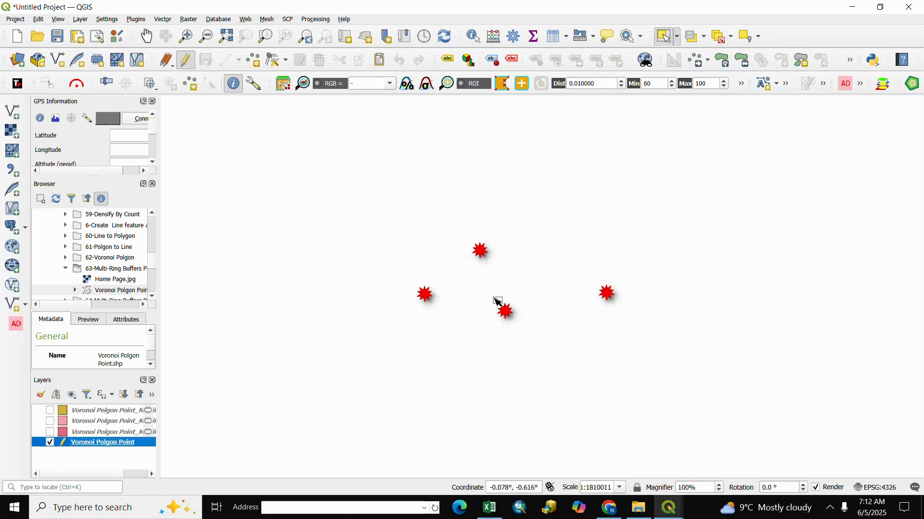
pyautogui.moveTo(498, 302); pyautogui.dragTo(522, 332)
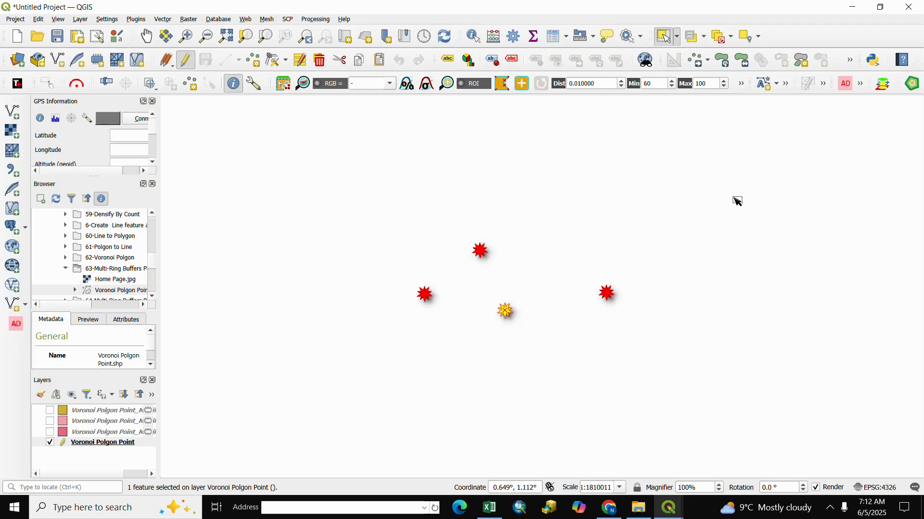
# Create a dissolved Multi Ring Buffer of only the selected point, with buffer distance 5 and 2 rings.
pyautogui.click(911, 87)
pyautogui.moveTo(728, 94); pyautogui.dragTo(695, 82)
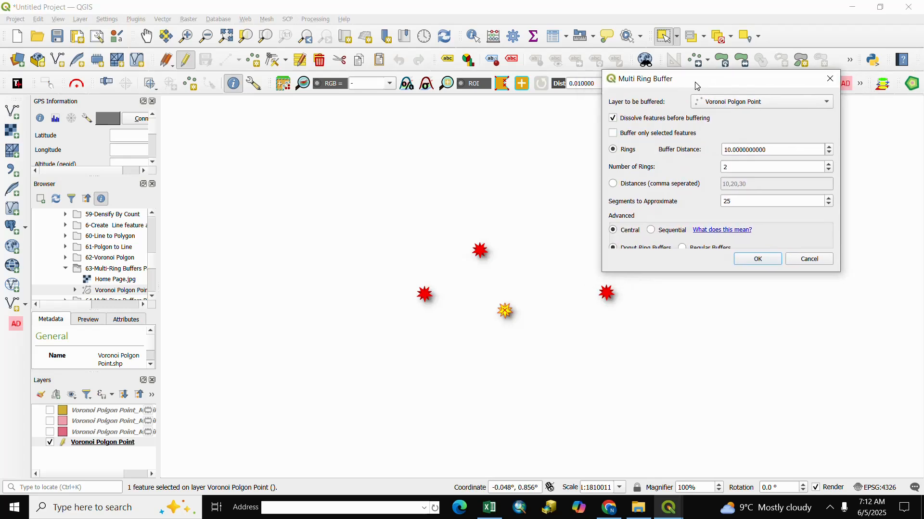
pyautogui.click(614, 134)
pyautogui.click(731, 149)
pyautogui.press('BackSpace')
pyautogui.press('Delete')
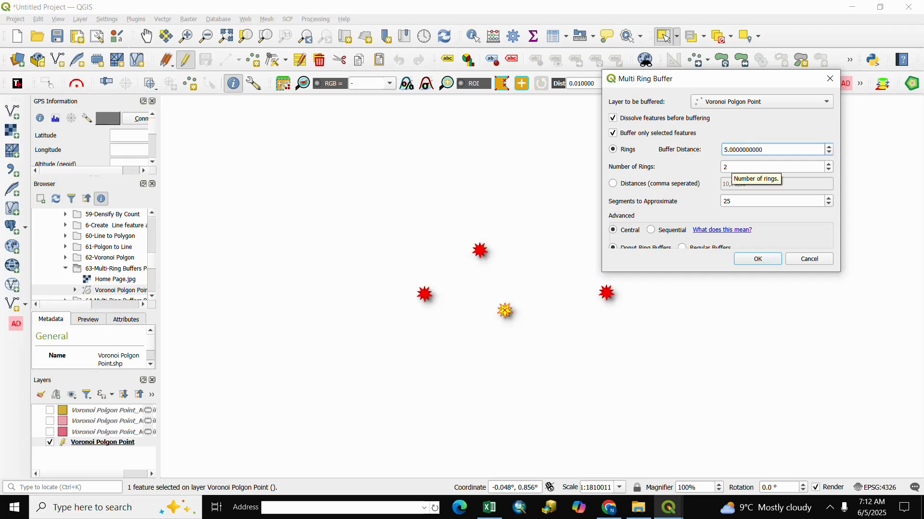
pyautogui.click(757, 258)
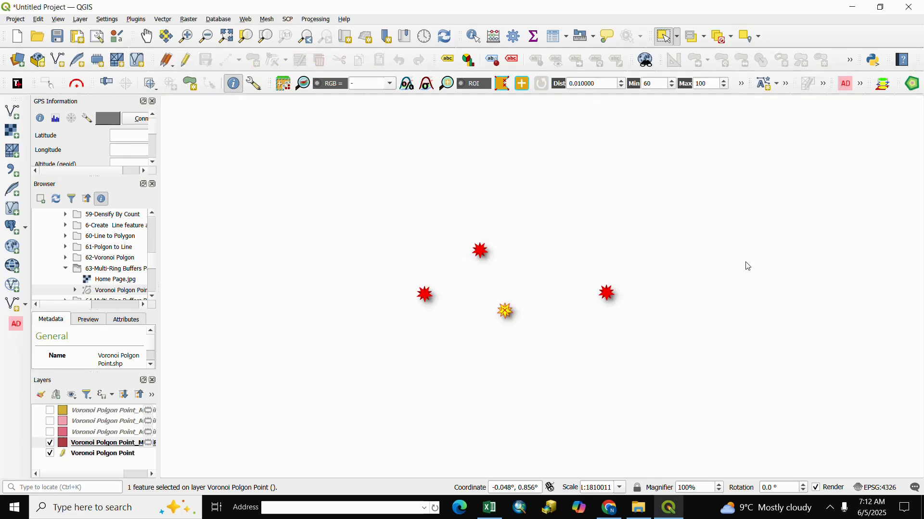
pyautogui.scroll(-4, 522, 366)
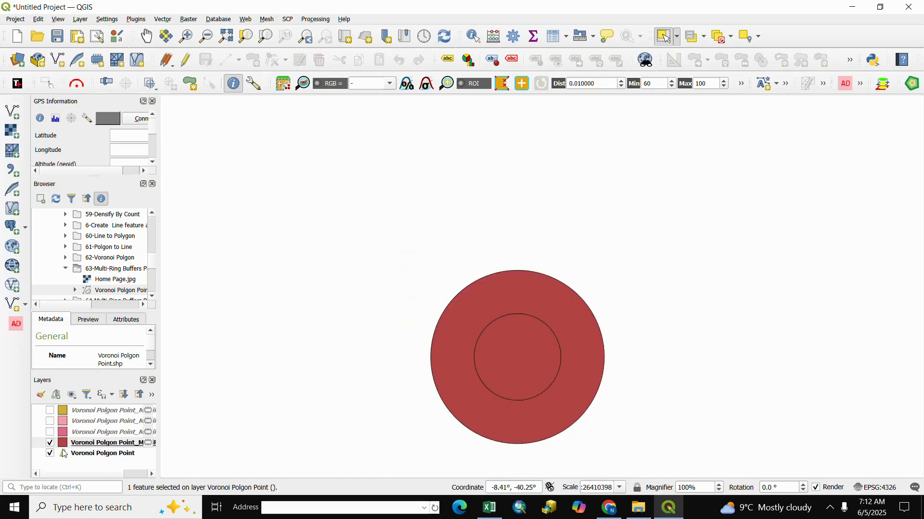
# Hide the point layer and examine the selected-point buffer's attribute table by highlighting its distance 5 and 10 rings.
pyautogui.click(50, 453)
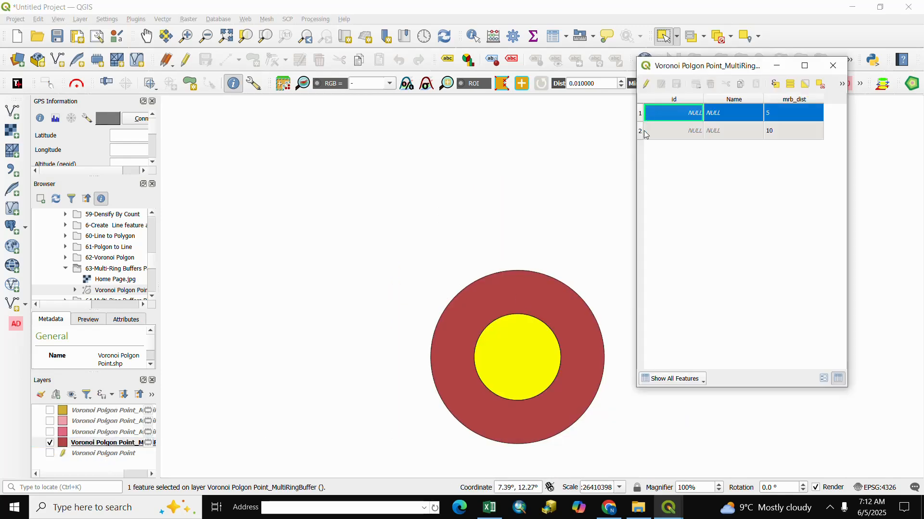
pyautogui.click(643, 131)
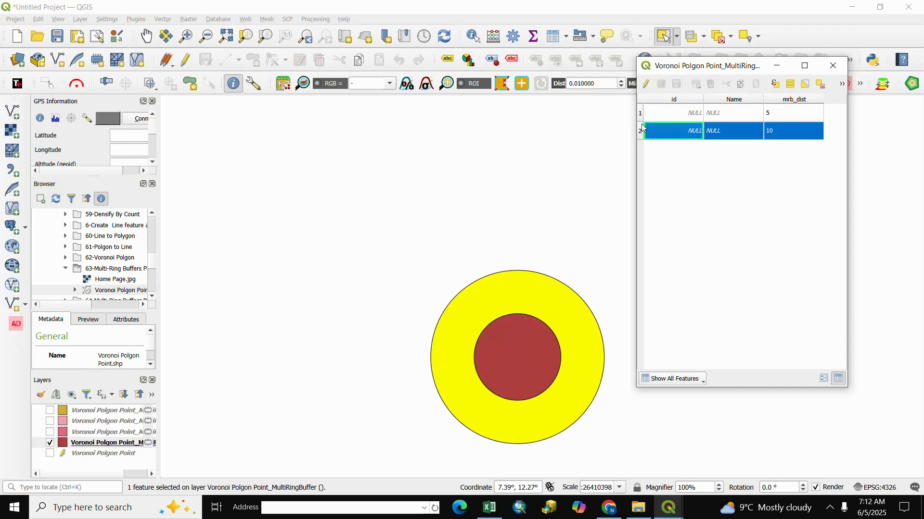
pyautogui.click(640, 118)
pyautogui.click(641, 131)
pyautogui.click(641, 119)
pyautogui.click(832, 65)
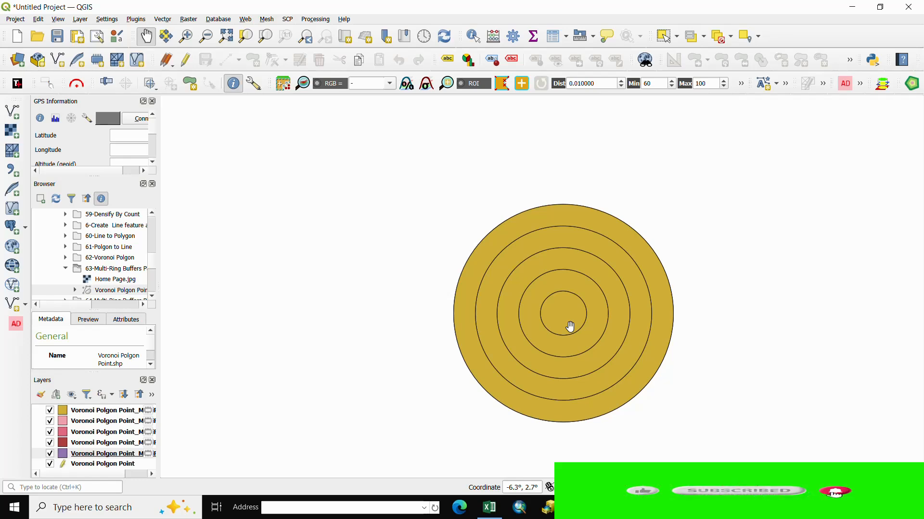
pyautogui.scroll(1, 570, 327)
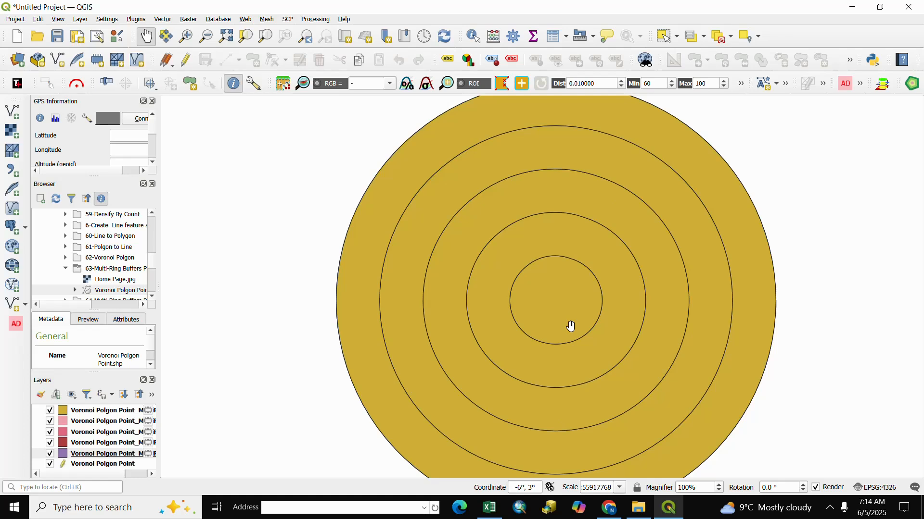
pyautogui.scroll(-1, 571, 326)
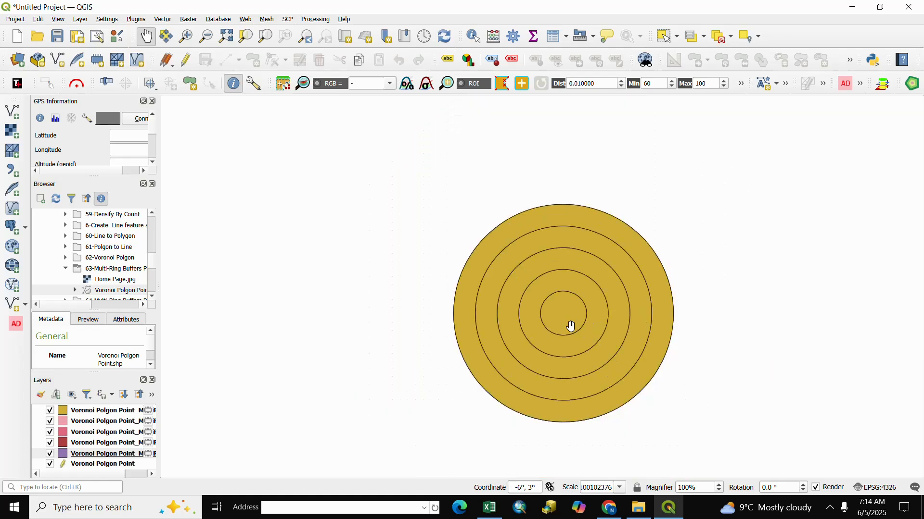